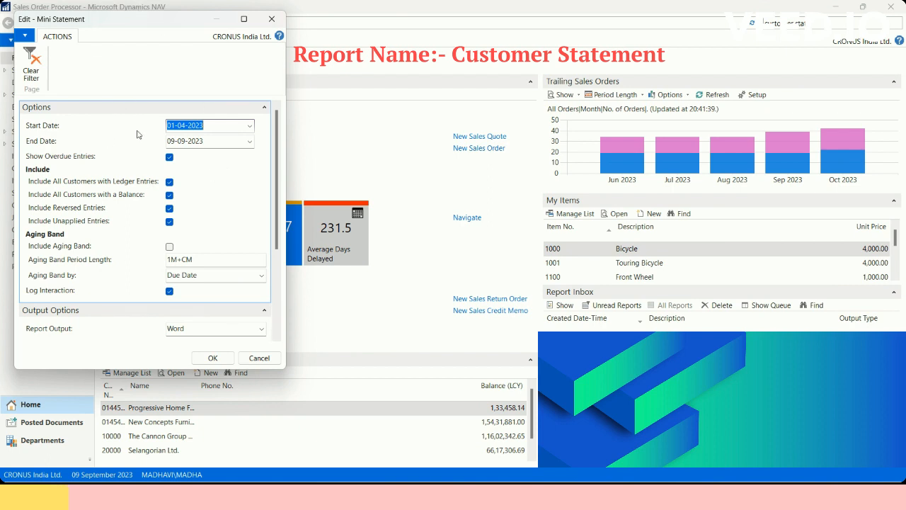
pyautogui.moveTo(278, 150); pyautogui.dragTo(283, 122)
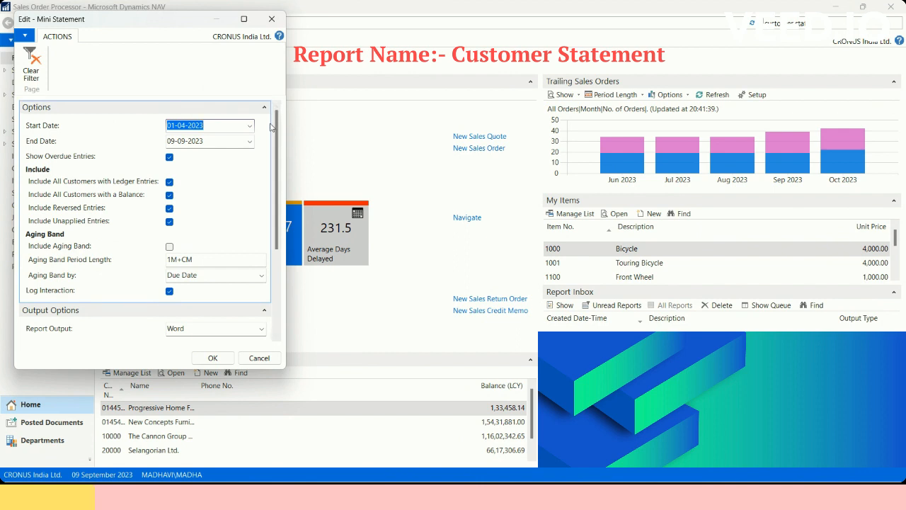
pyautogui.click(220, 123)
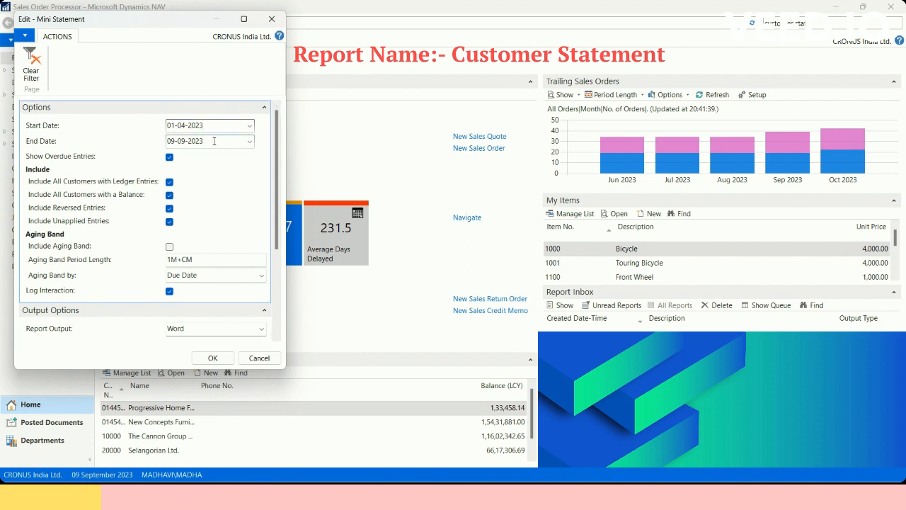
pyautogui.click(214, 141)
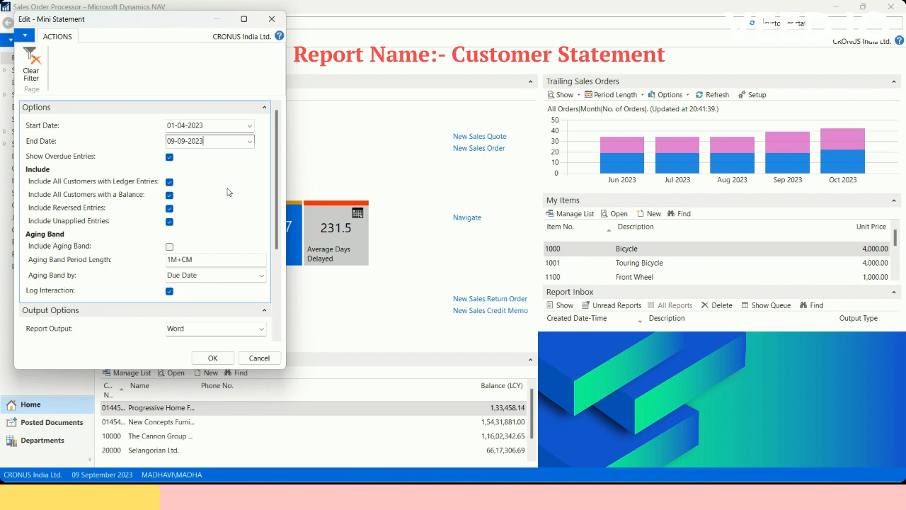
pyautogui.click(262, 275)
pyautogui.click(262, 276)
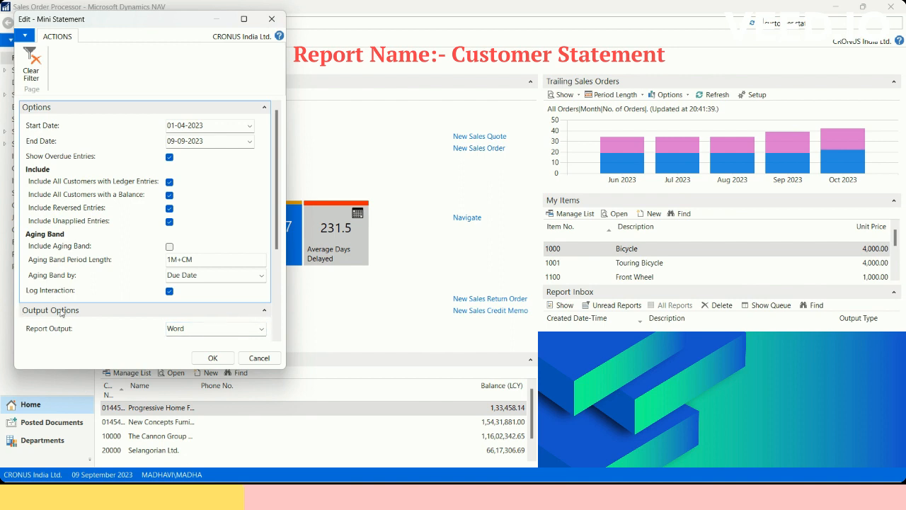
# Run the Mini Statement report with Word as the report output and save it to the Desktop folder.
pyautogui.click(261, 328)
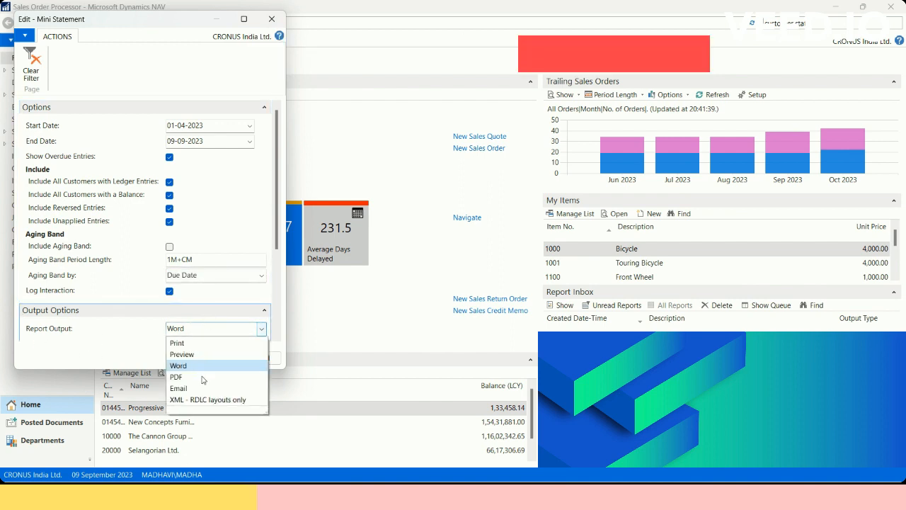
pyautogui.click(223, 366)
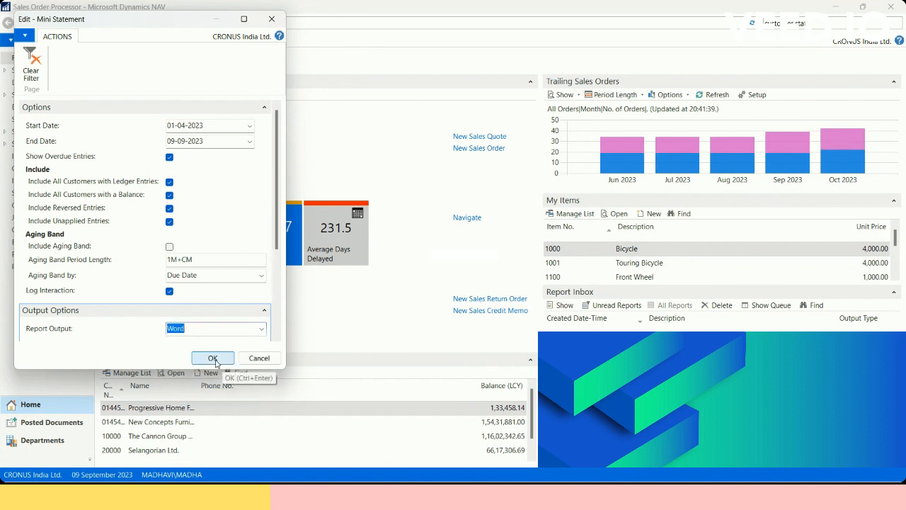
pyautogui.click(212, 359)
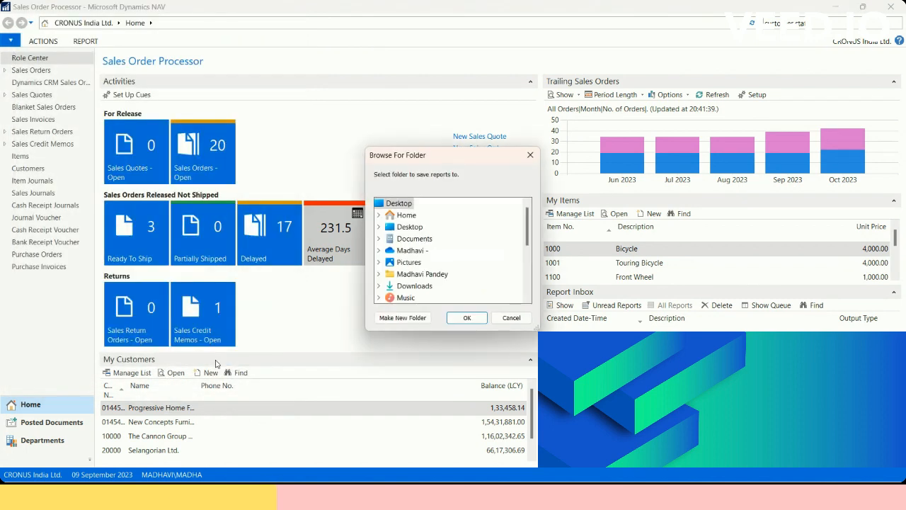
pyautogui.click(410, 227)
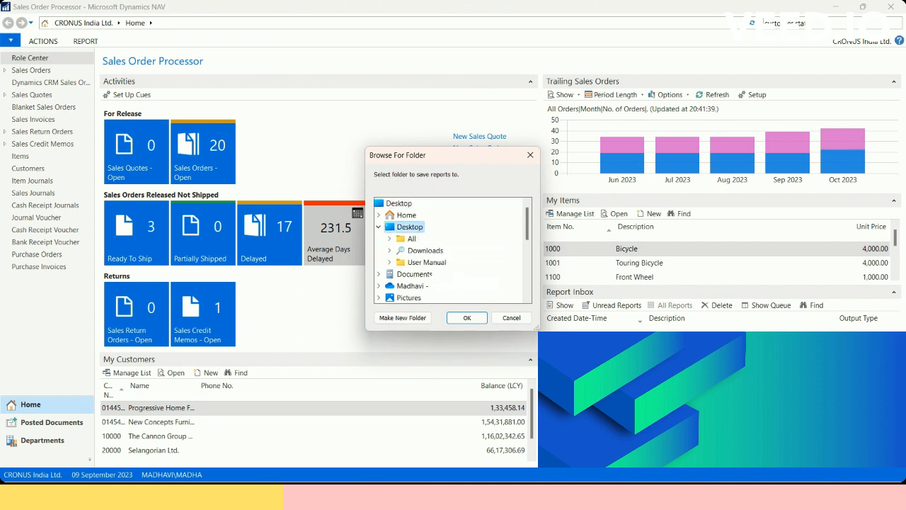
pyautogui.click(467, 317)
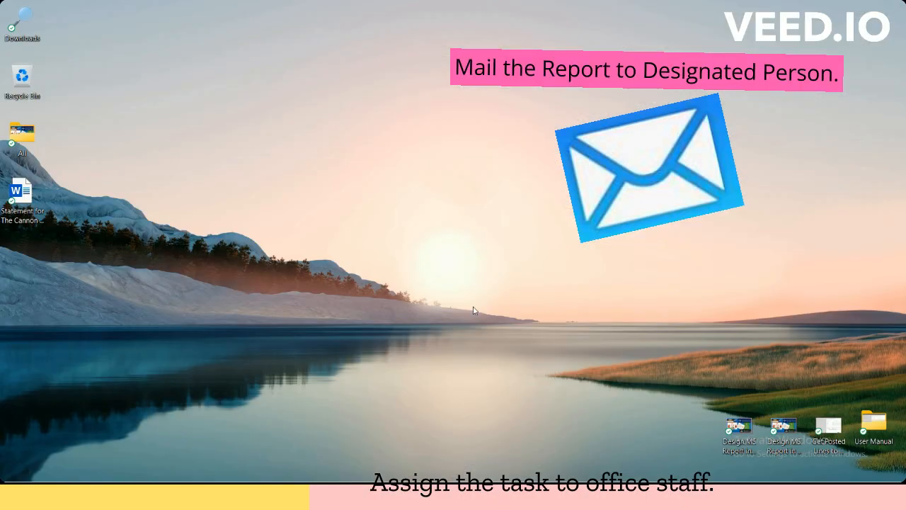
# Open the saved statement for The Cannon Group from the desktop in Word, look it over and choose Editing mode.
pyautogui.doubleClick(20, 191)
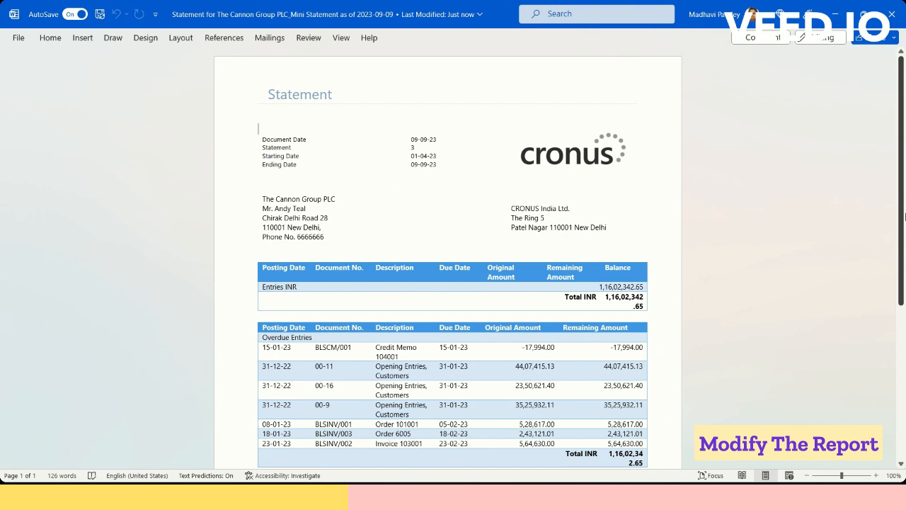
pyautogui.scroll(-1, 901, 147)
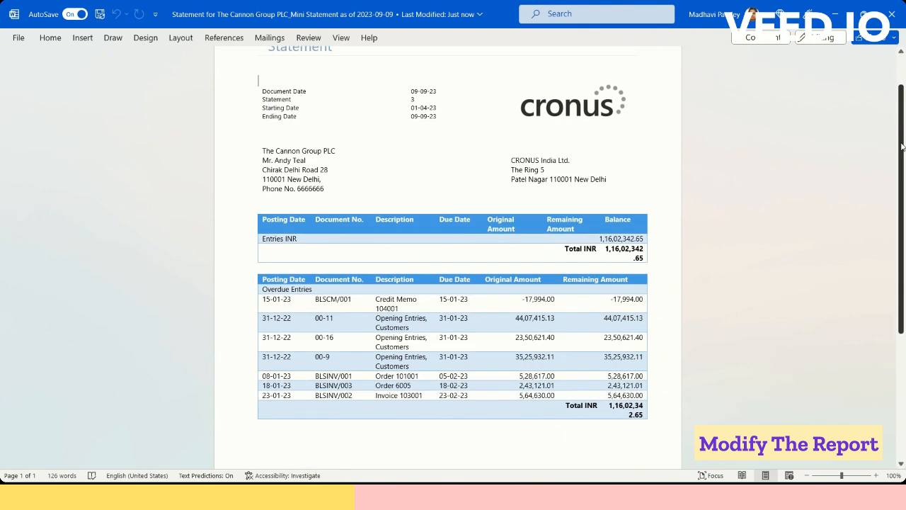
pyautogui.moveTo(901, 147); pyautogui.dragTo(902, 128)
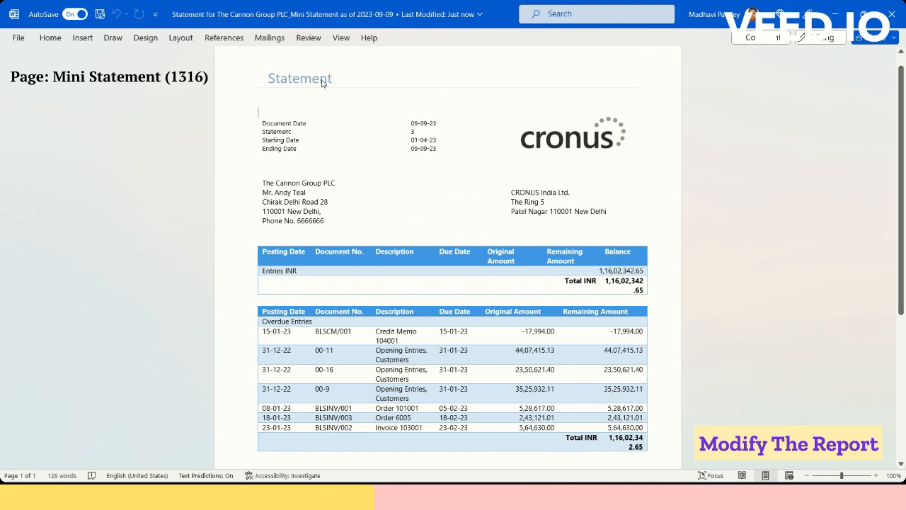
pyautogui.click(819, 39)
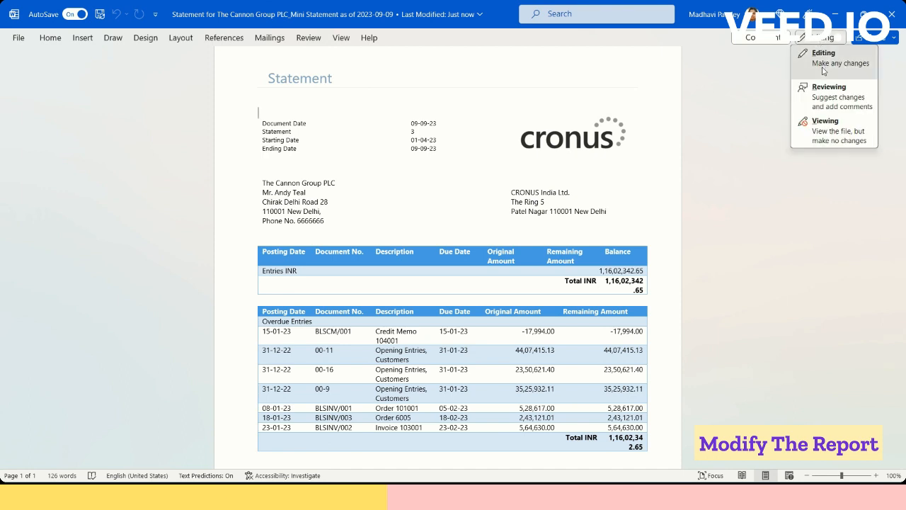
pyautogui.click(822, 65)
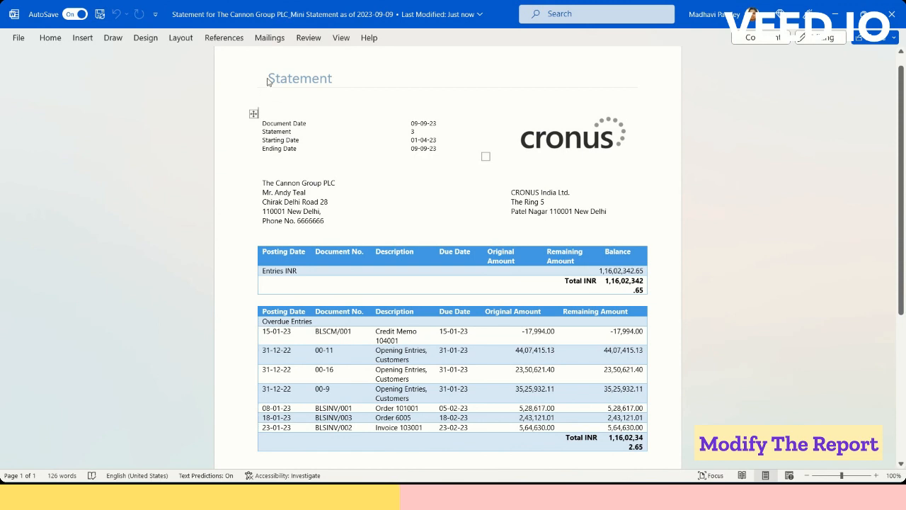
pyautogui.click(275, 139)
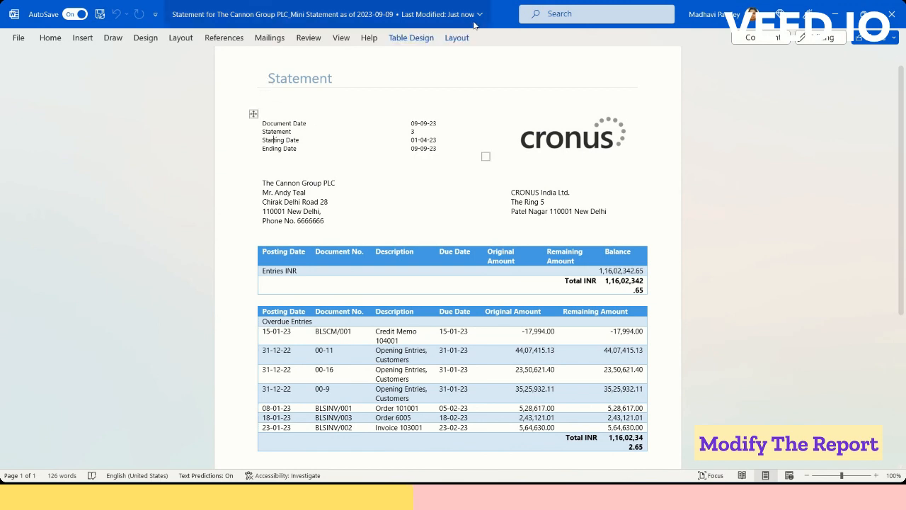
pyautogui.click(456, 39)
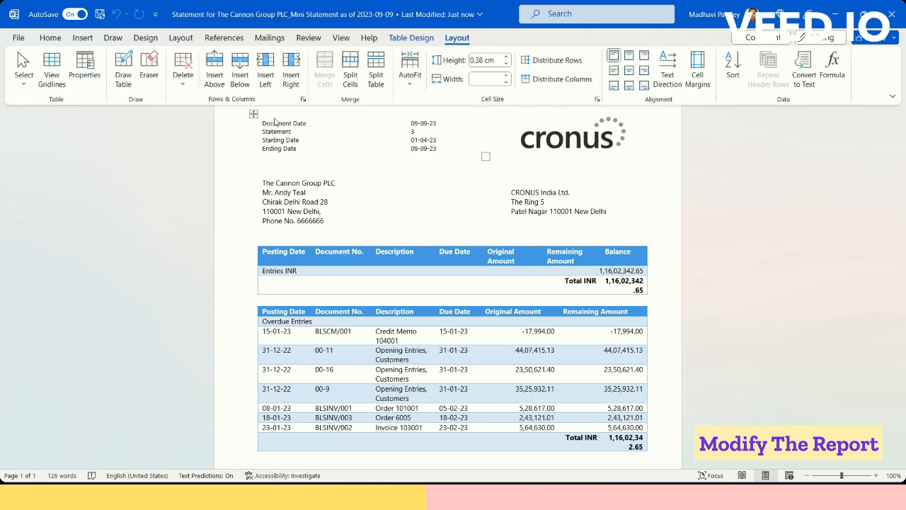
pyautogui.click(411, 39)
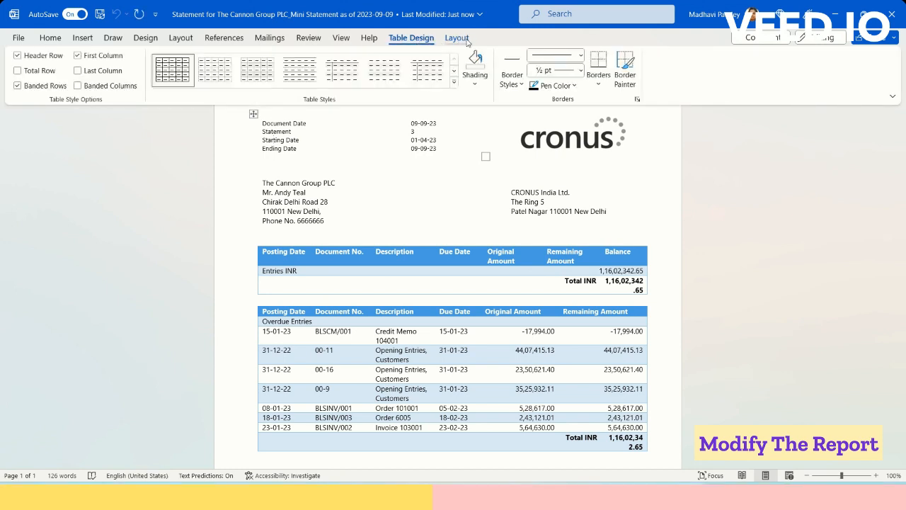
pyautogui.click(458, 38)
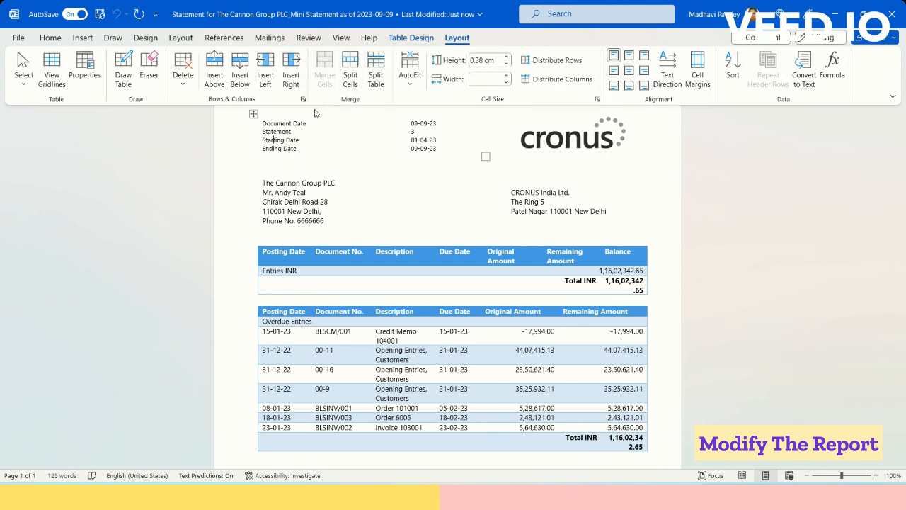
pyautogui.click(142, 66)
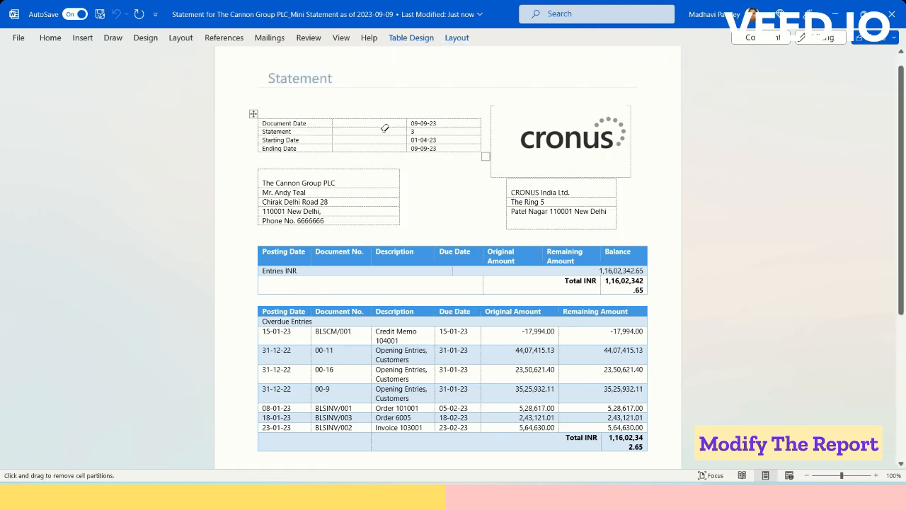
pyautogui.click(540, 144)
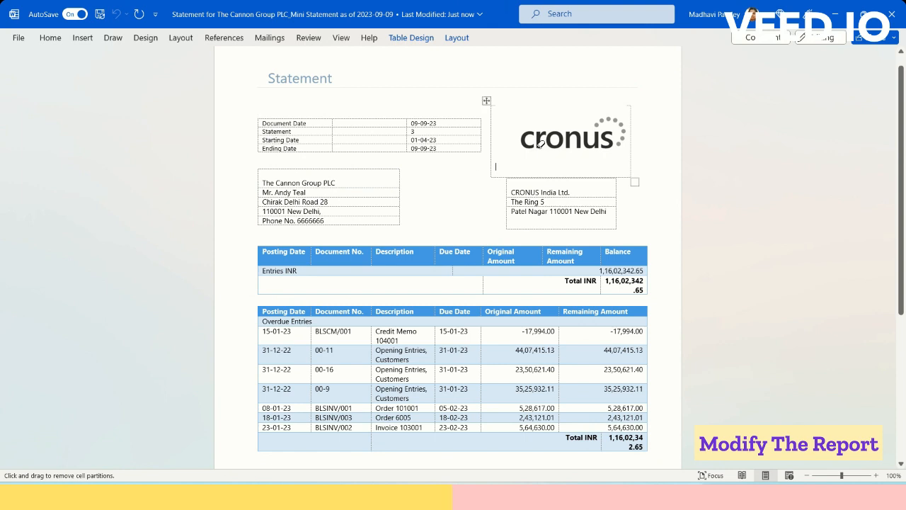
pyautogui.click(458, 41)
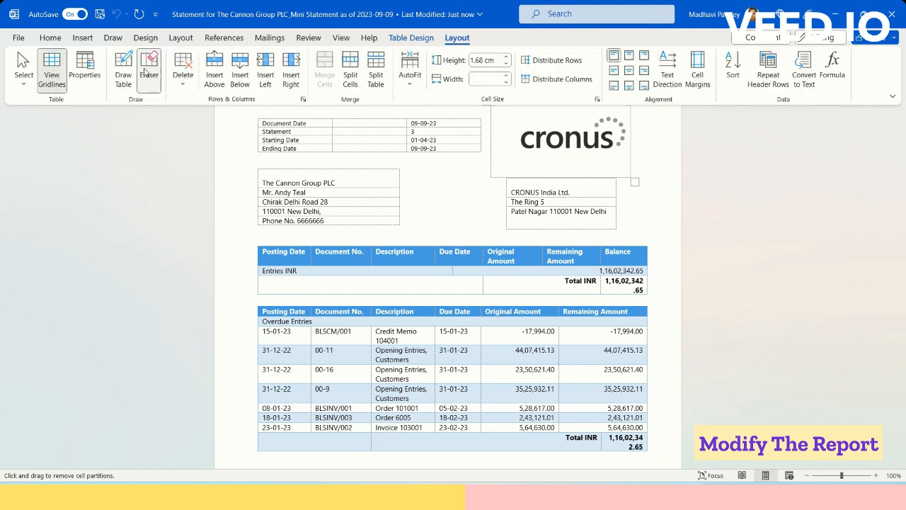
pyautogui.click(145, 72)
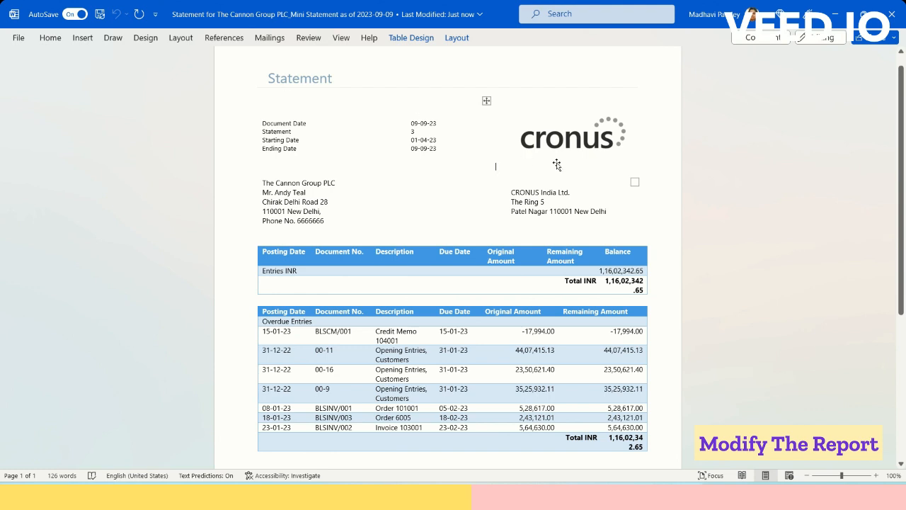
# Replace the cronus logo in the statement header with the Logo picture from the Desktop folder.
pyautogui.click(566, 136)
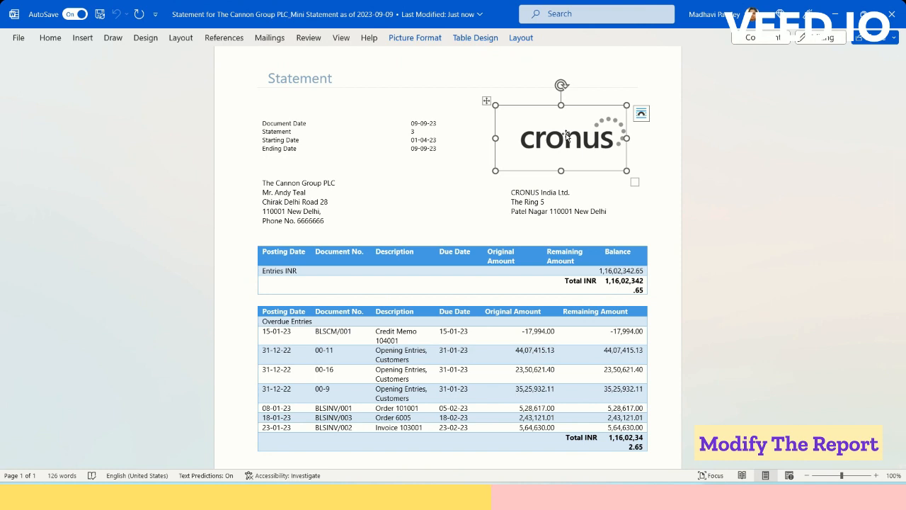
pyautogui.press('Delete')
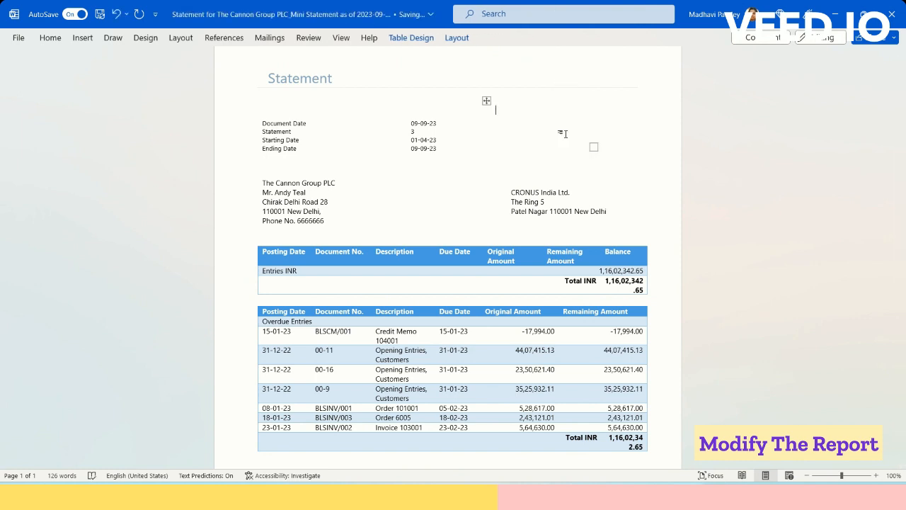
pyautogui.click(83, 37)
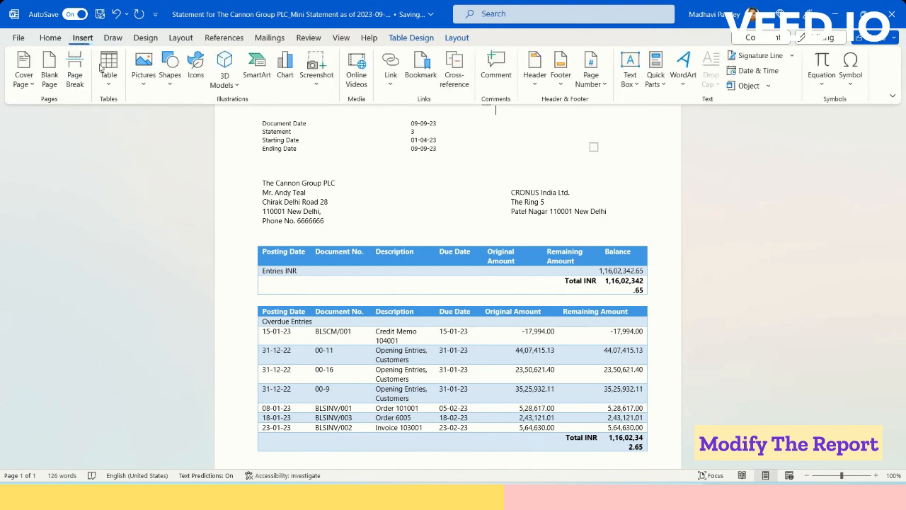
pyautogui.click(146, 79)
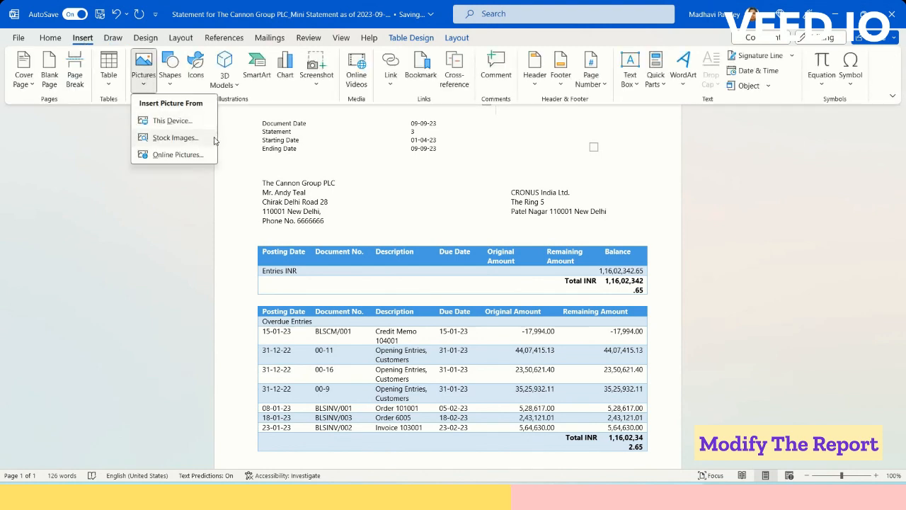
pyautogui.click(185, 121)
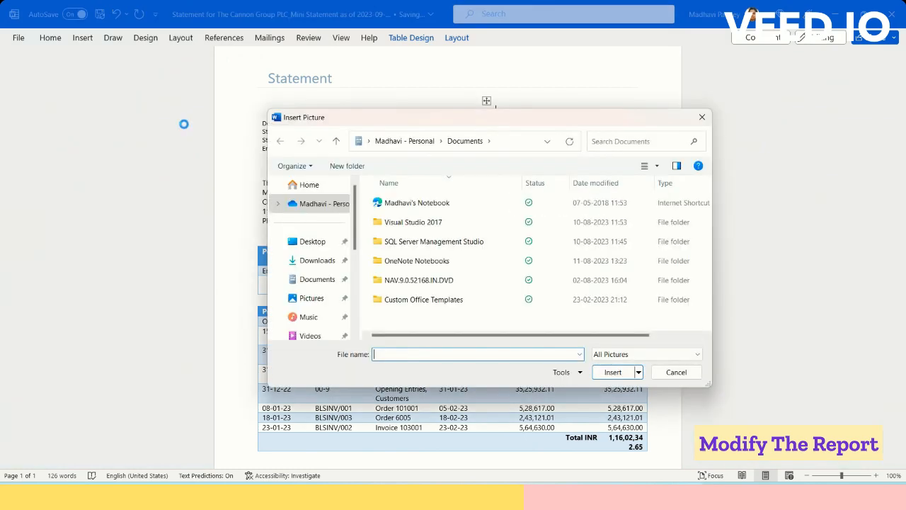
pyautogui.click(318, 244)
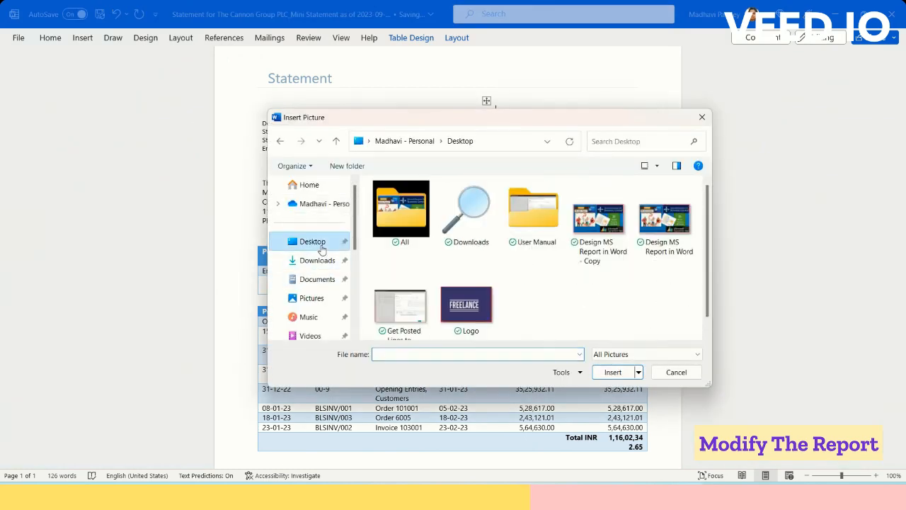
pyautogui.doubleClick(466, 305)
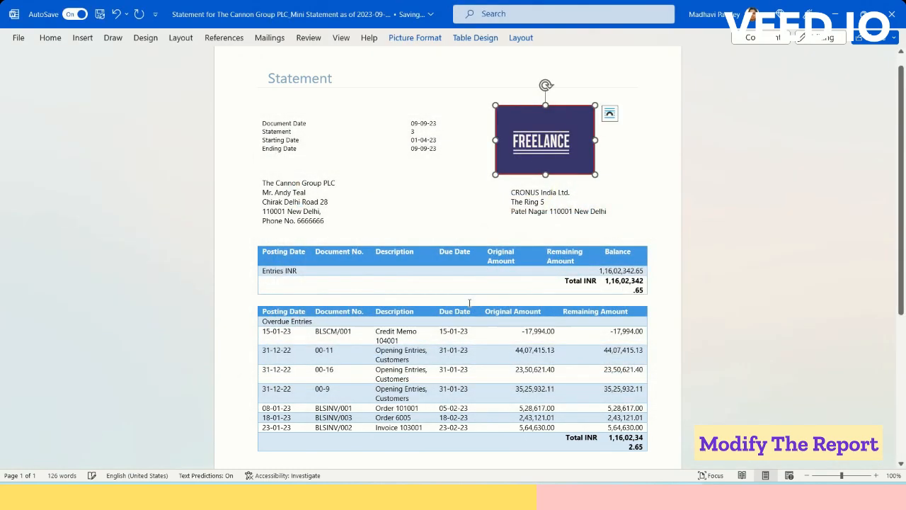
pyautogui.click(654, 185)
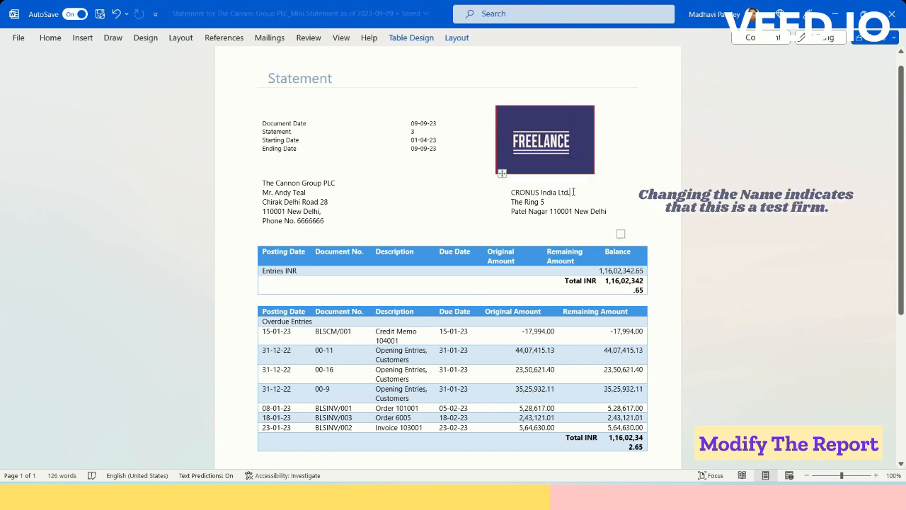
# Replace the company name above the sender's address with "Freelance Consultancy".
pyautogui.moveTo(570, 192); pyautogui.dragTo(511, 192)
pyautogui.write('F')
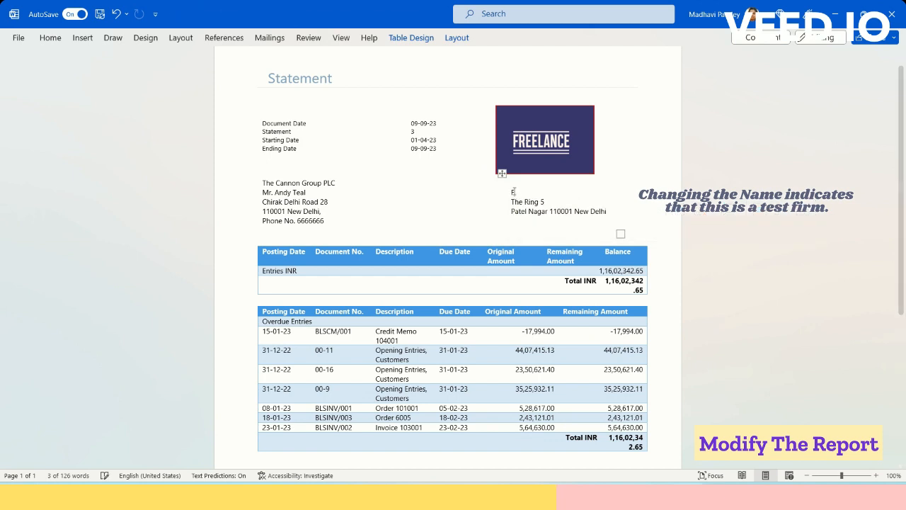
pyautogui.write('reelanc')
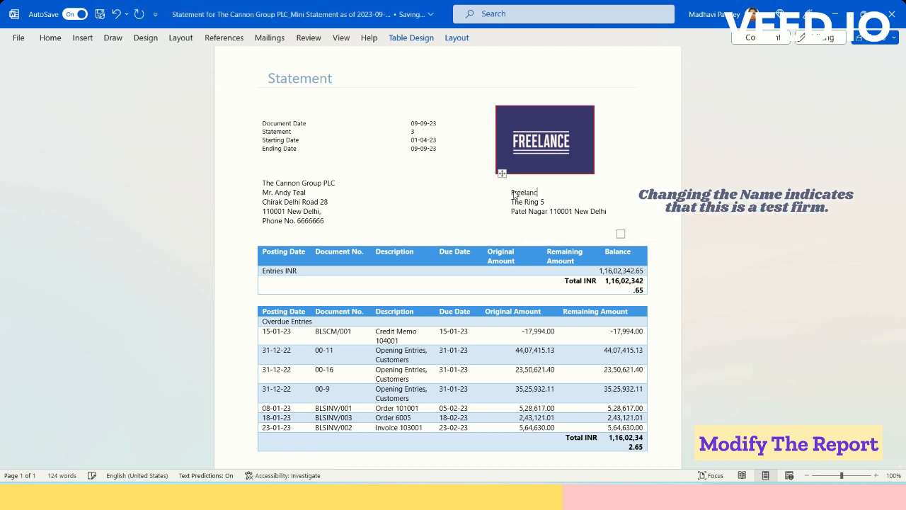
pyautogui.write('e Consultancy')
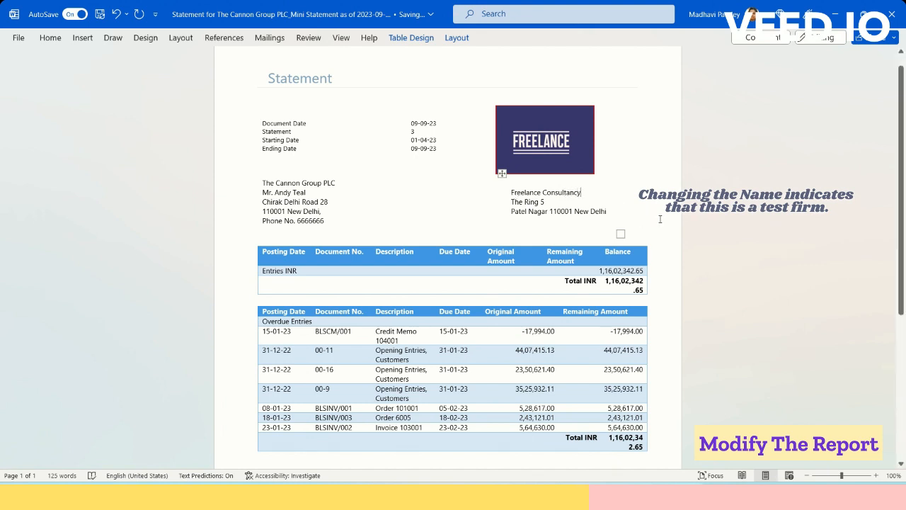
pyautogui.click(569, 201)
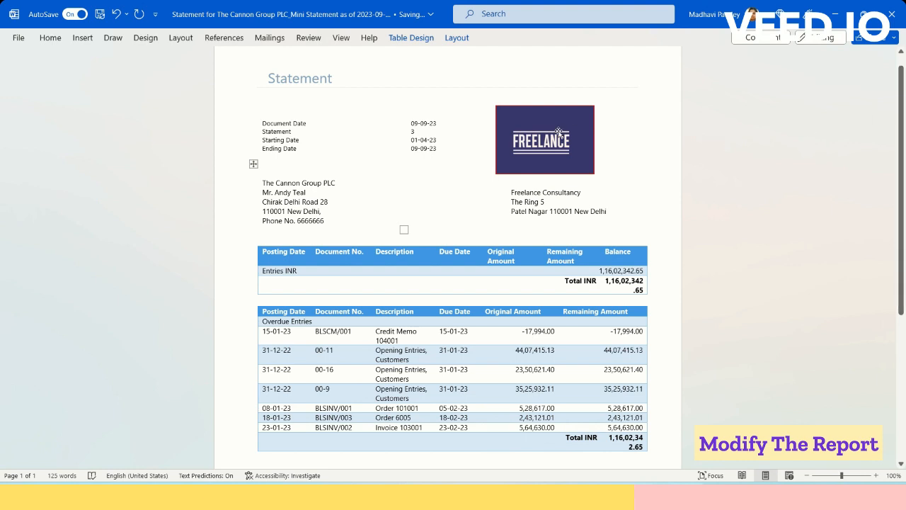
pyautogui.click(19, 37)
pyautogui.press('Escape')
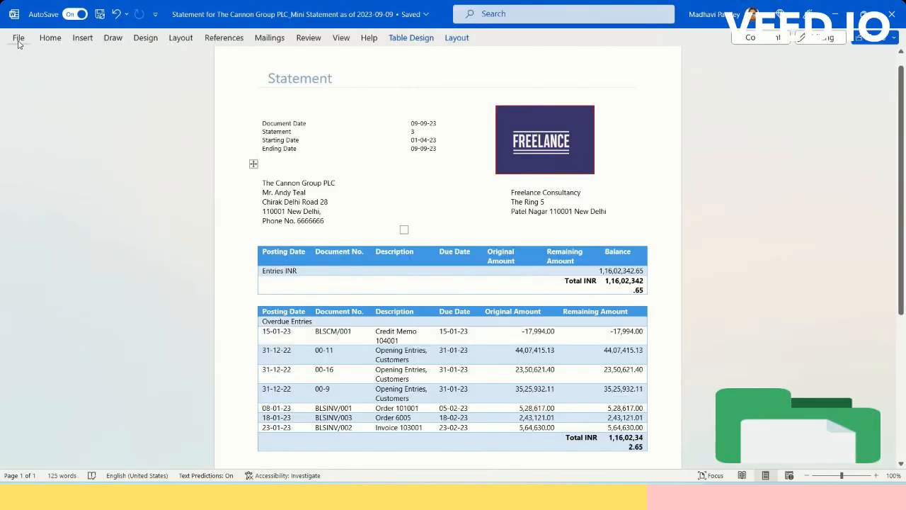
pyautogui.click(140, 213)
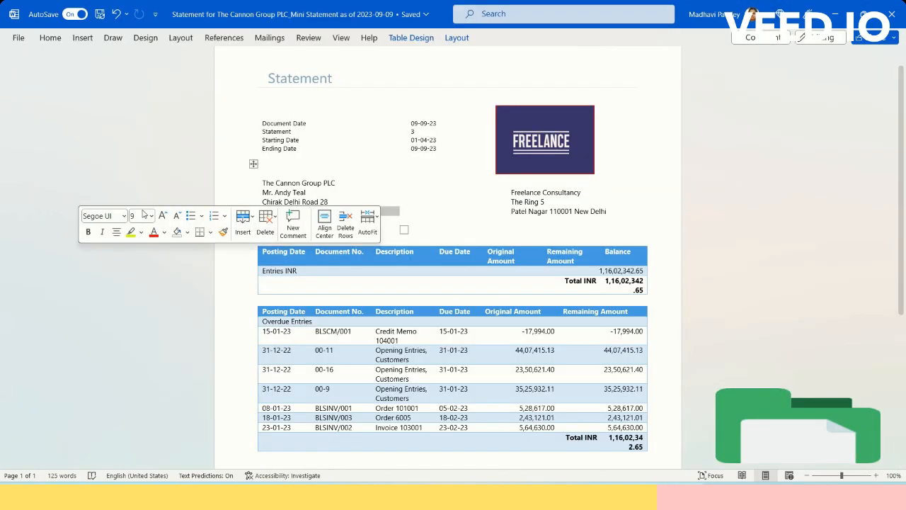
pyautogui.click(157, 135)
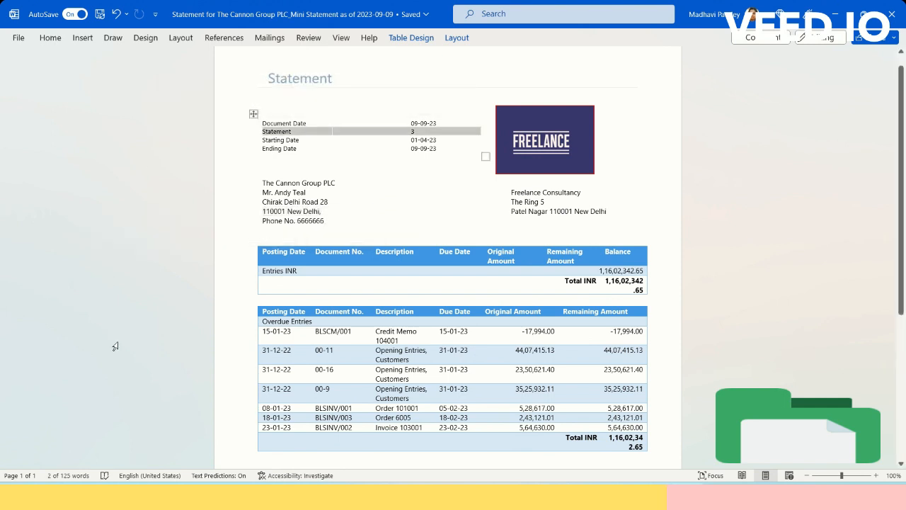
# Print one copy of the whole statement with Microsoft Print to PDF.
pyautogui.click(16, 38)
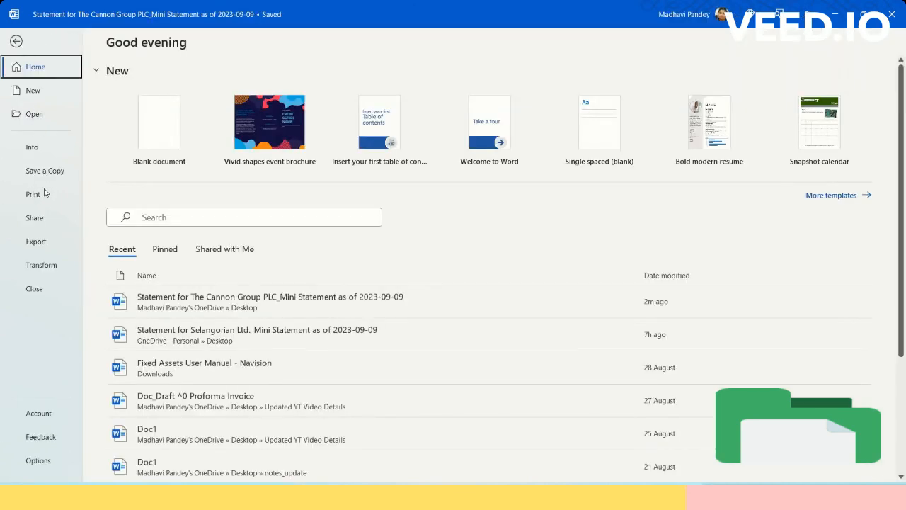
pyautogui.click(33, 195)
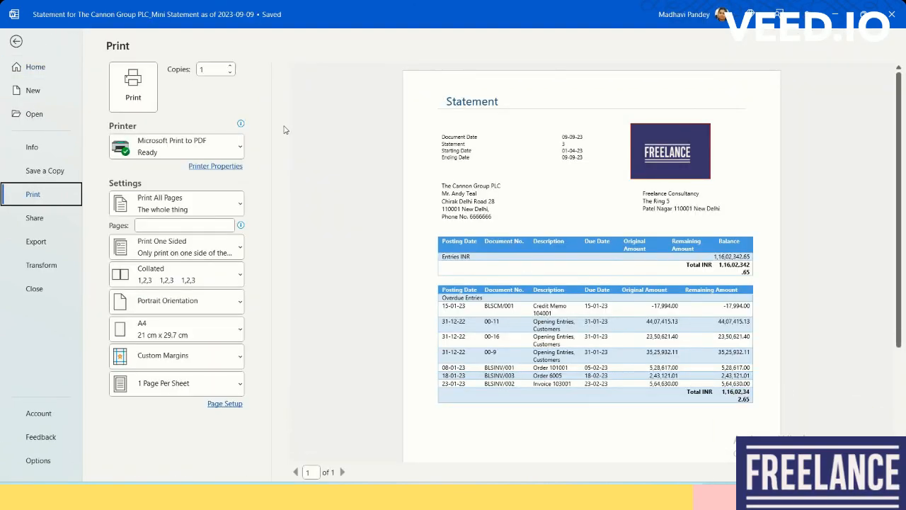
pyautogui.click(133, 96)
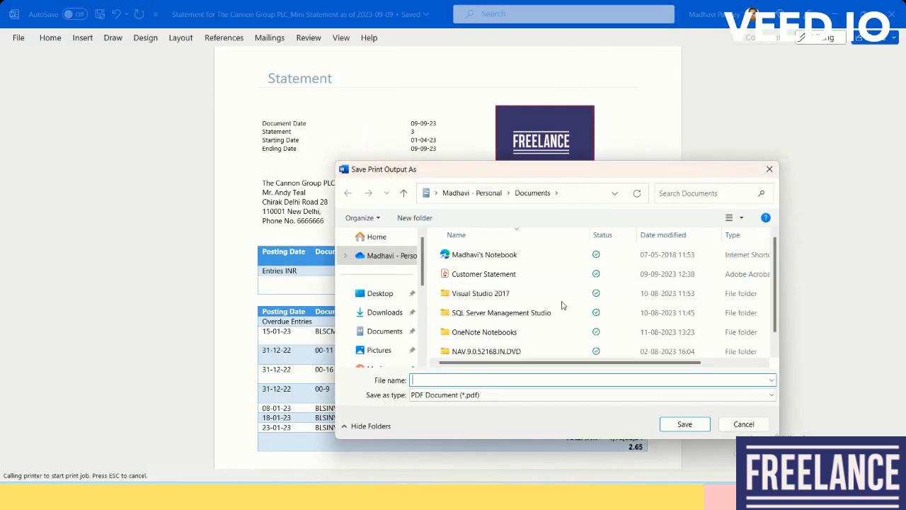
# Save the print output as a PDF named "Customer Statement Monthly" in the Desktop folder.
pyautogui.click(383, 293)
pyautogui.click(488, 380)
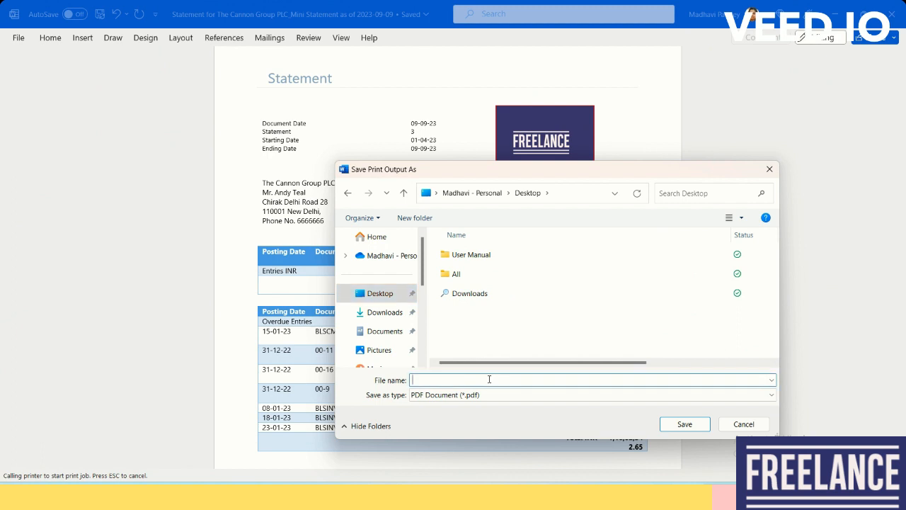
pyautogui.write('Customer St')
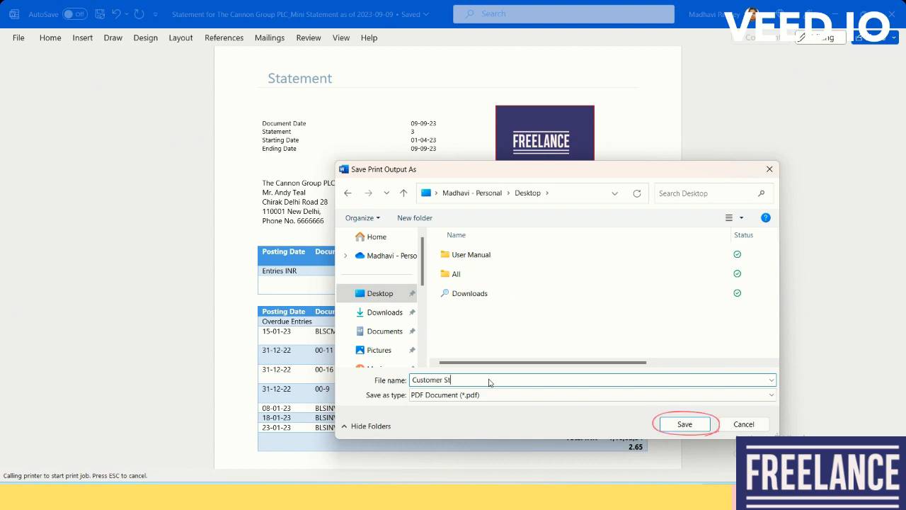
pyautogui.write('atement ')
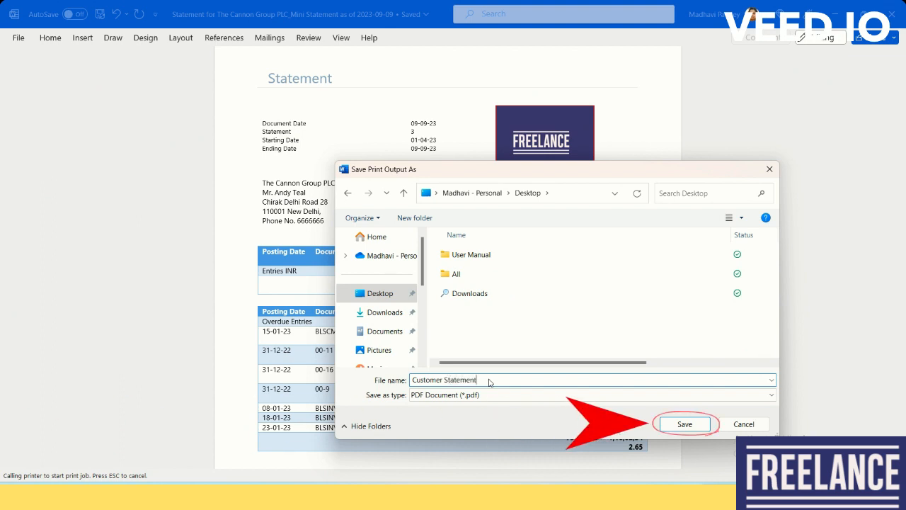
pyautogui.write('Monthly')
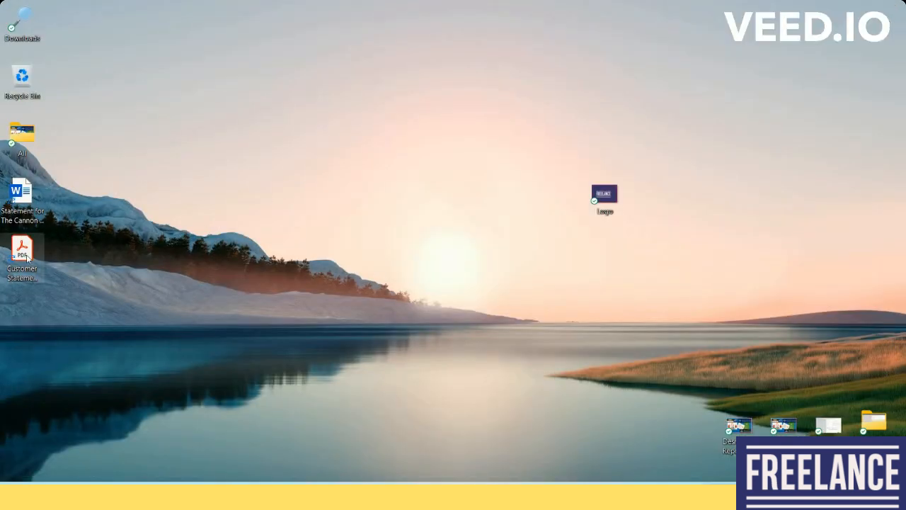
# Open the customer statement PDF from the desktop in Acrobat, maximise it to check the page, and view its print settings without printing.
pyautogui.click(27, 259)
pyautogui.doubleClick(26, 259)
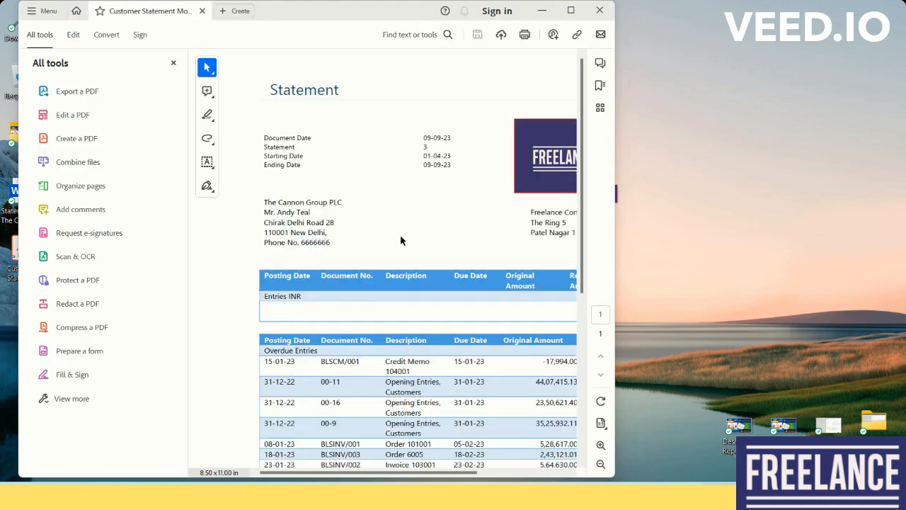
pyautogui.click(571, 11)
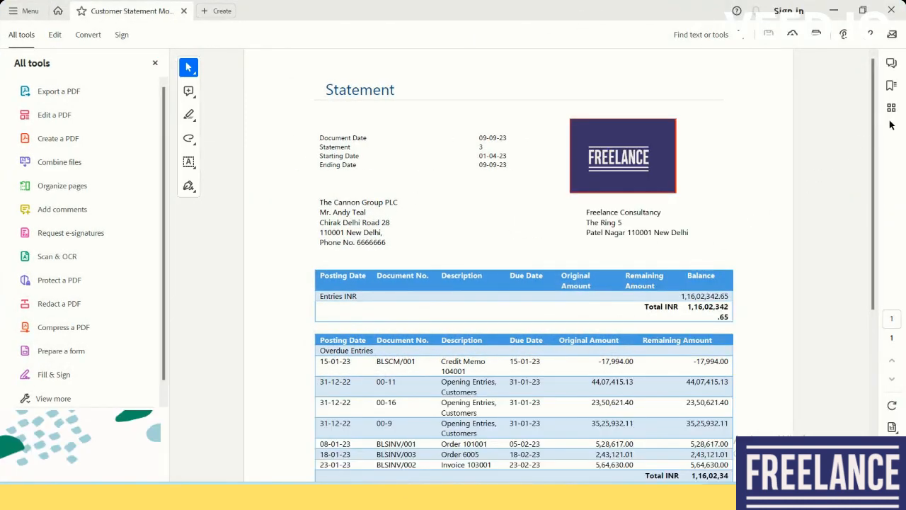
pyautogui.moveTo(873, 136); pyautogui.dragTo(890, 149)
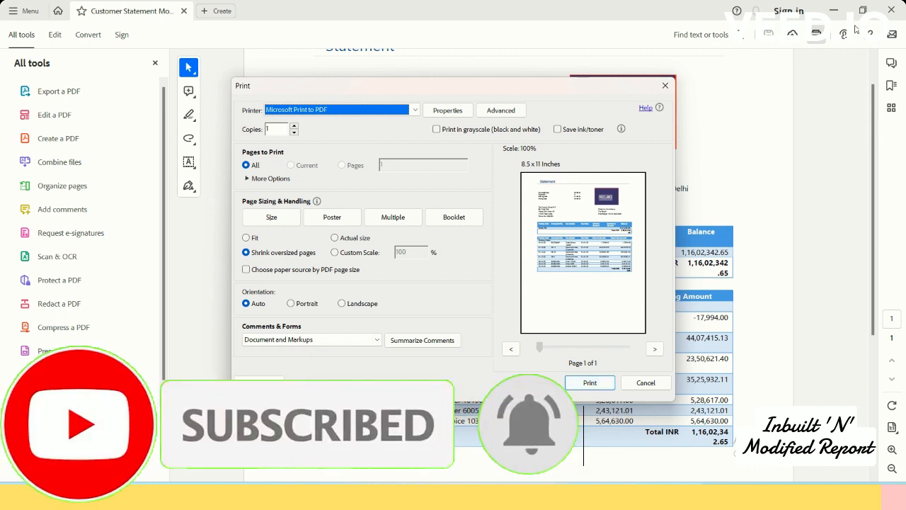
pyautogui.click(645, 382)
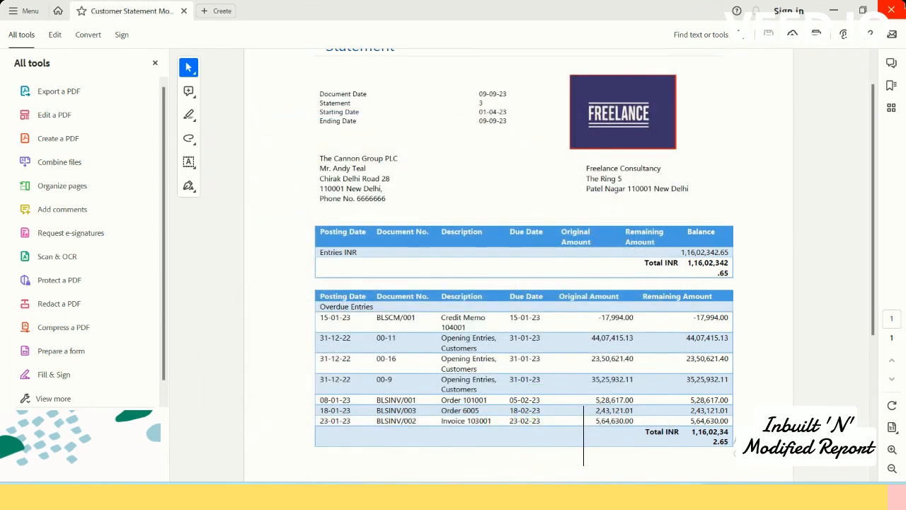